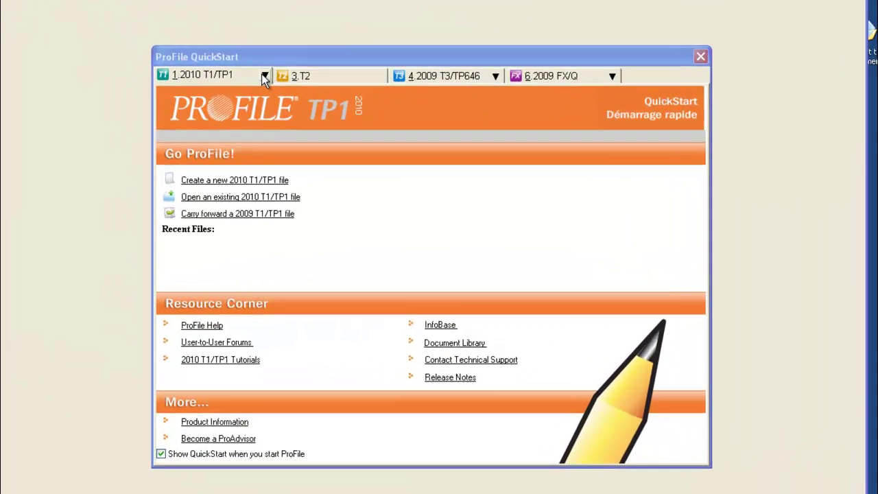
Switch QuickStart to the 2009 T1/TP1 module and start carrying forward a 2008 T1/TP1 file
left_click(308, 118)
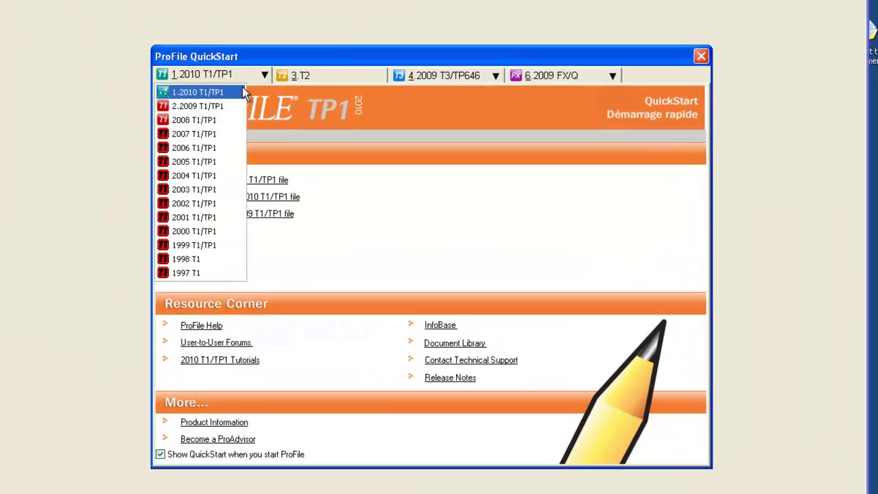
left_click(199, 106)
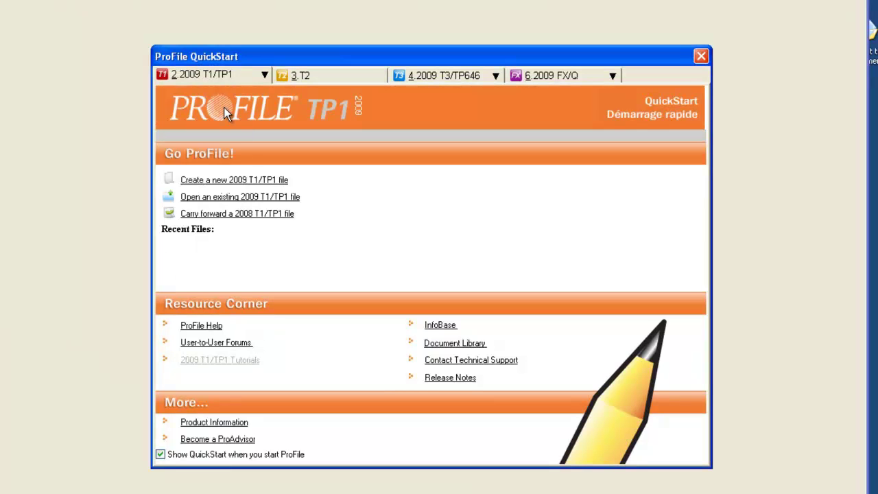
left_click(193, 214)
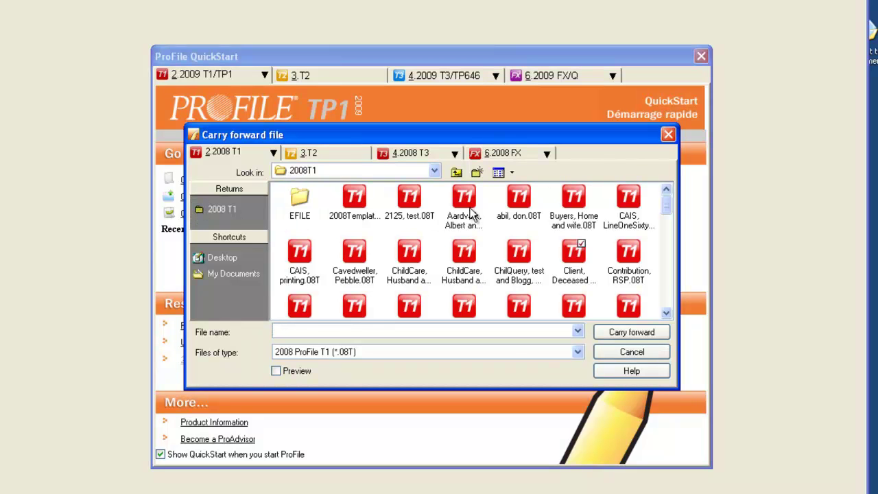
Carry the client's 2008 .08T return forward into 2009 and save it as work in process
double_click(464, 206)
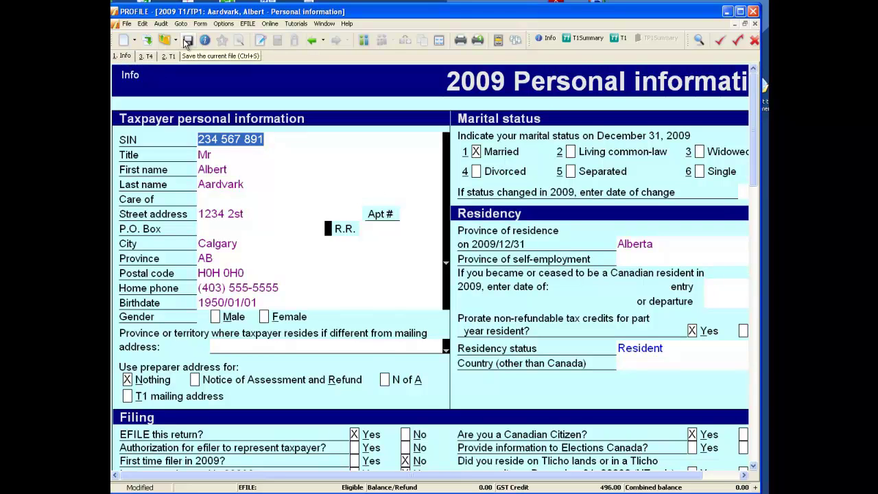
left_click(187, 41)
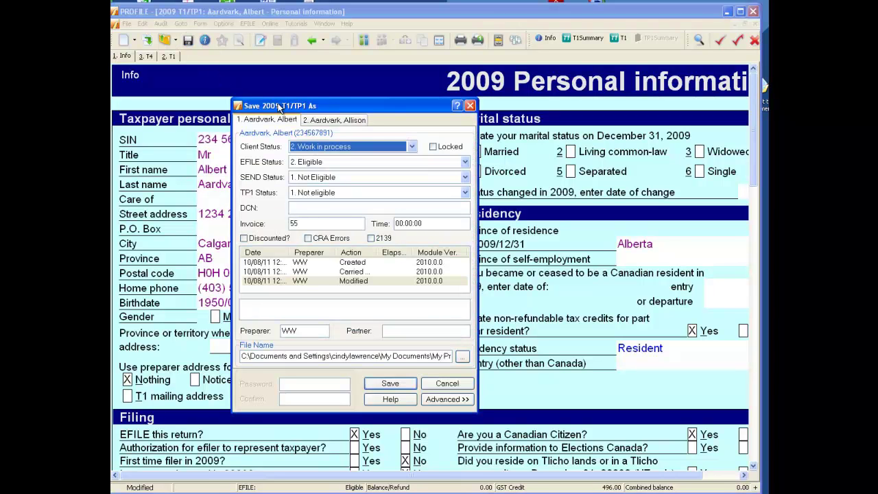
left_click(408, 385)
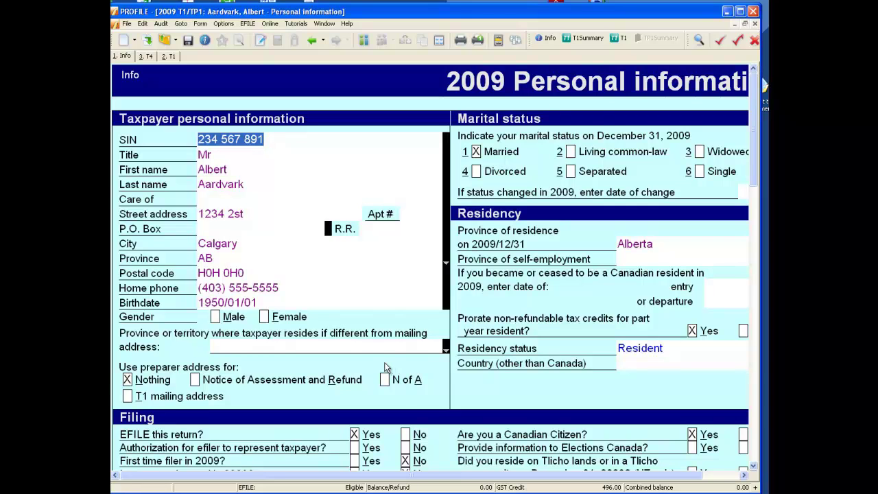
Close the current return and reopen the Carry forward file dialog from the File menu
left_click(127, 24)
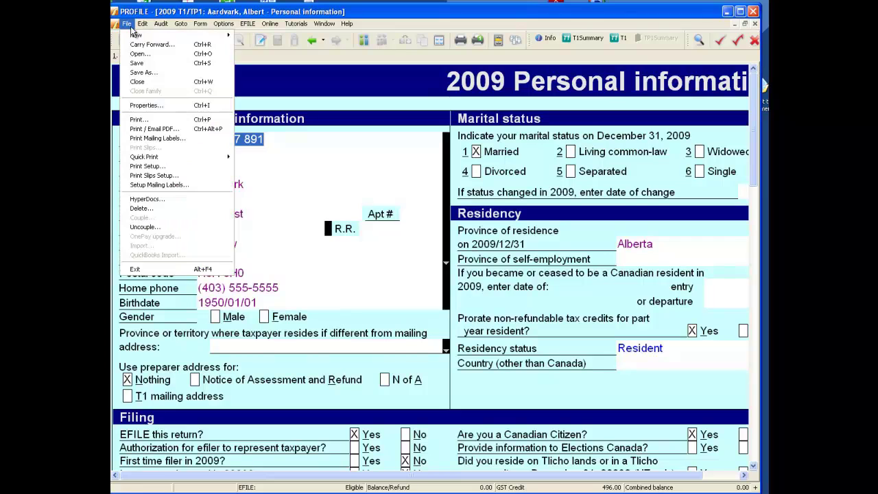
left_click(148, 82)
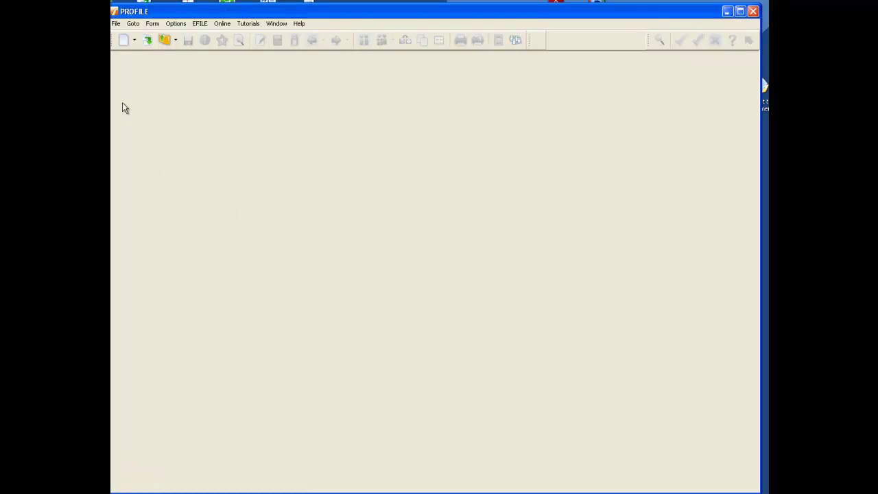
left_click(116, 24)
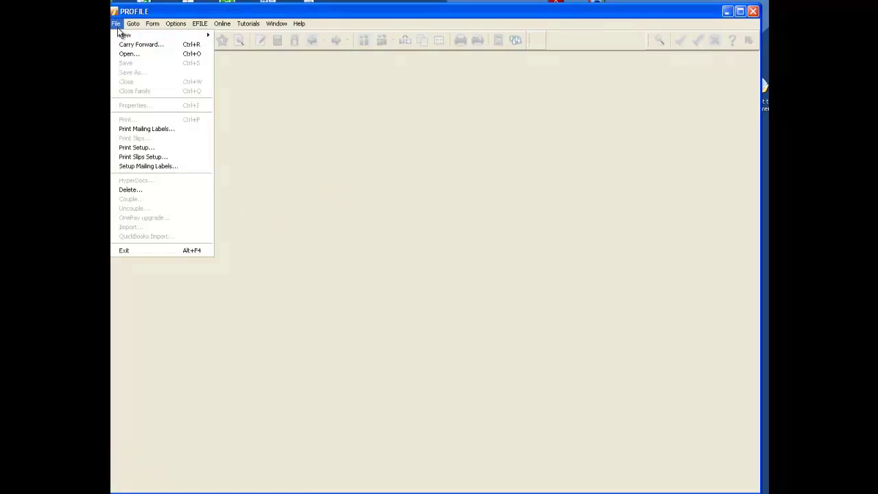
left_click(119, 45)
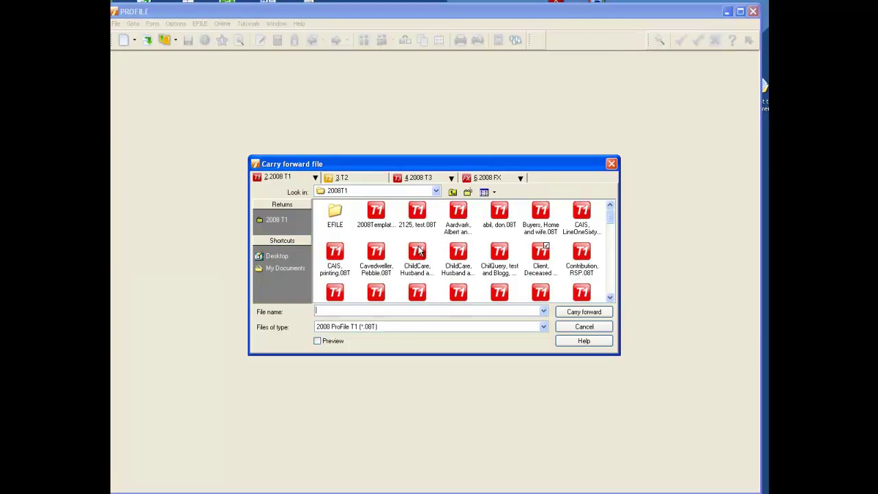
Show 2008 QuickTax T1 (*.Q08) files and browse into the My Documents QuickTax folder
left_click(544, 327)
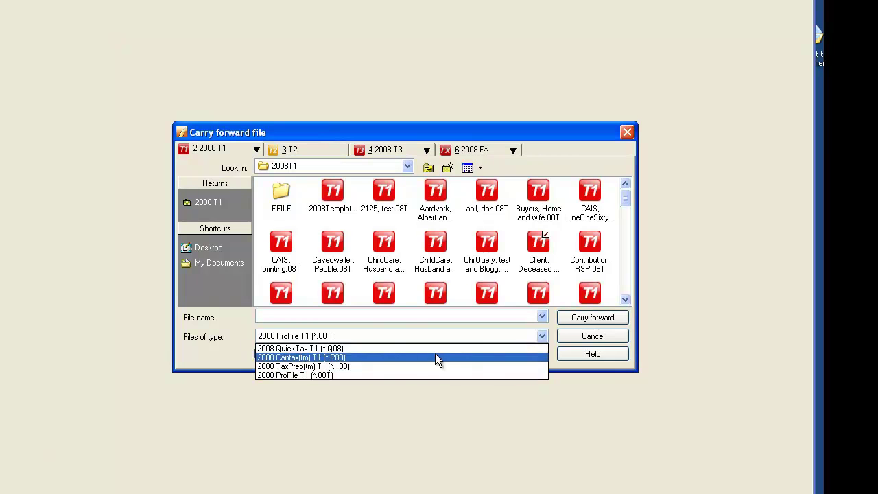
left_click(387, 348)
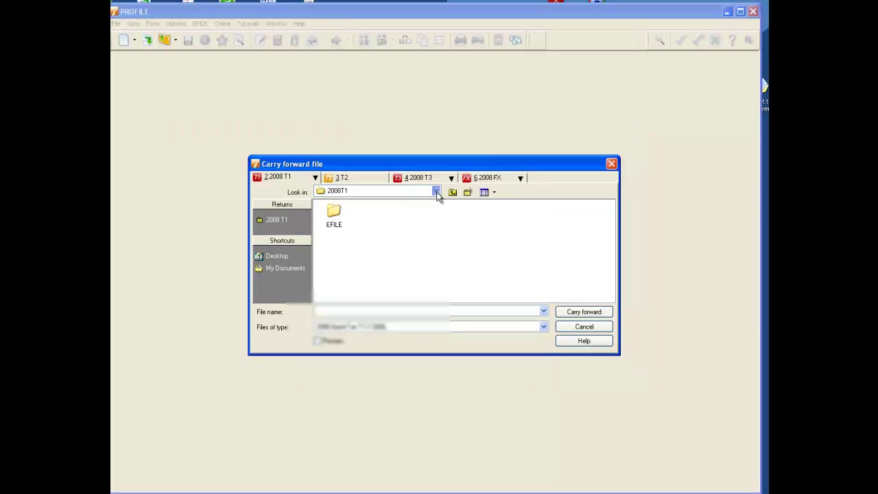
left_click(407, 168)
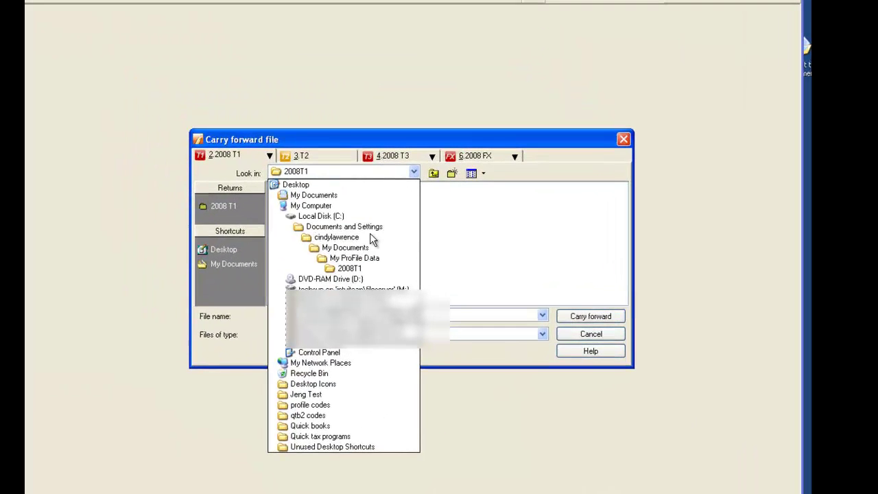
left_click(360, 249)
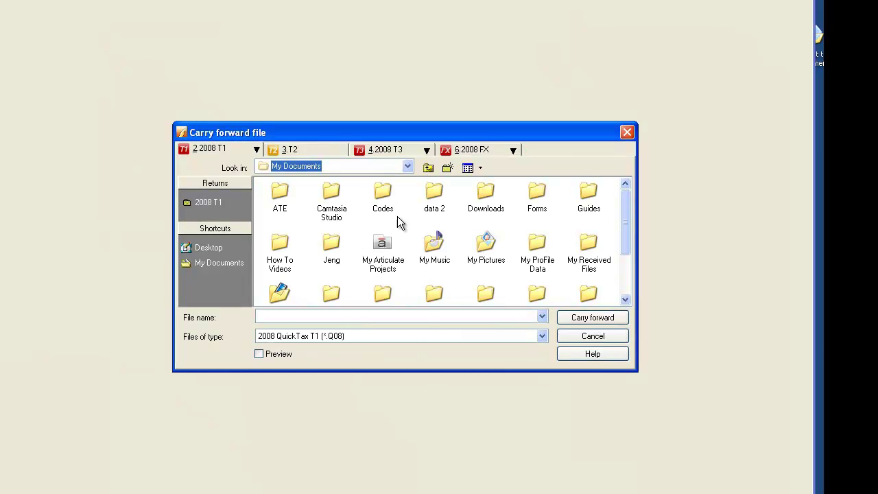
left_click_drag(623, 229, 622, 237)
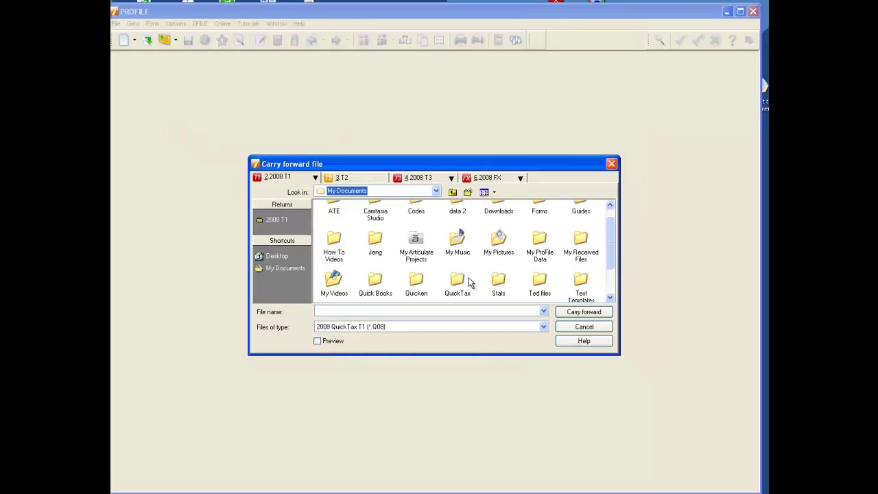
left_click(437, 278)
double_click(458, 281)
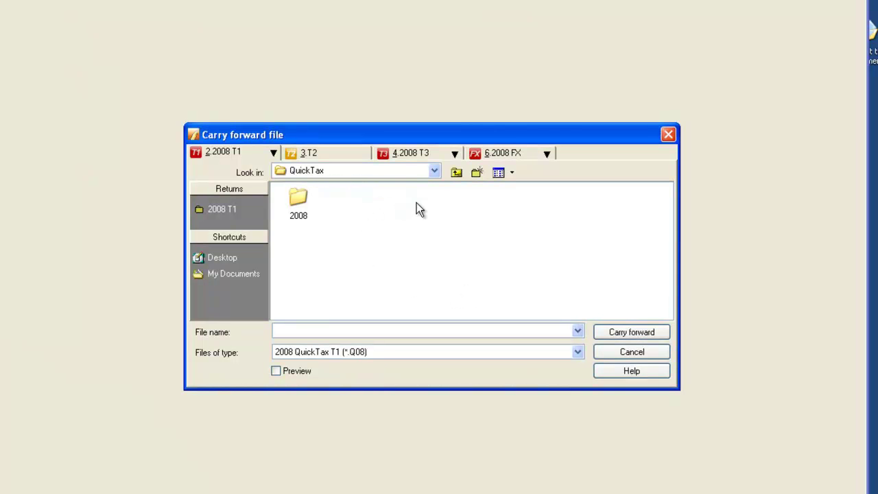
Open the 2008 subfolder and carry forward its first .q08 QuickTax return
double_click(306, 201)
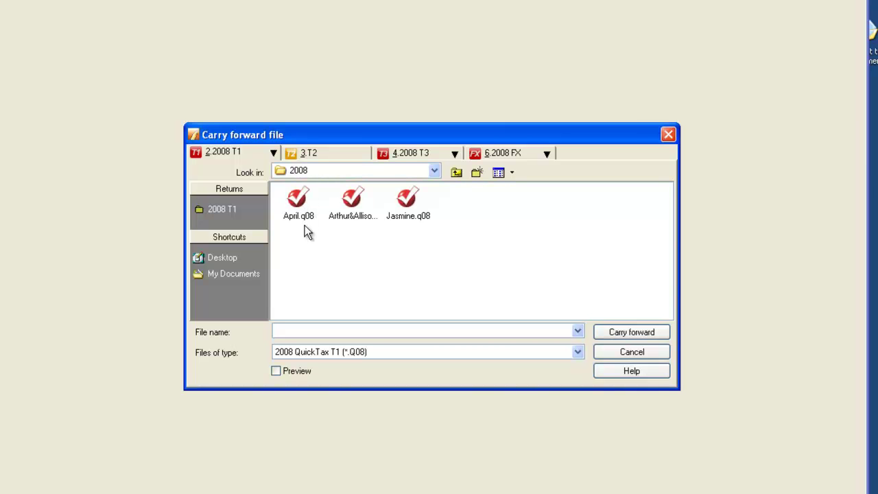
left_click(299, 204)
double_click(300, 204)
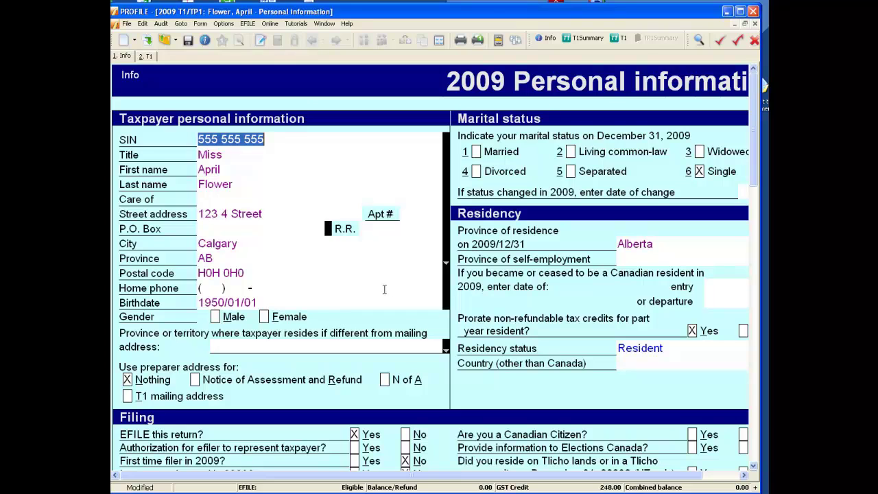
Save the QuickTax-based 2009 return as work in process, then close it
left_click(188, 41)
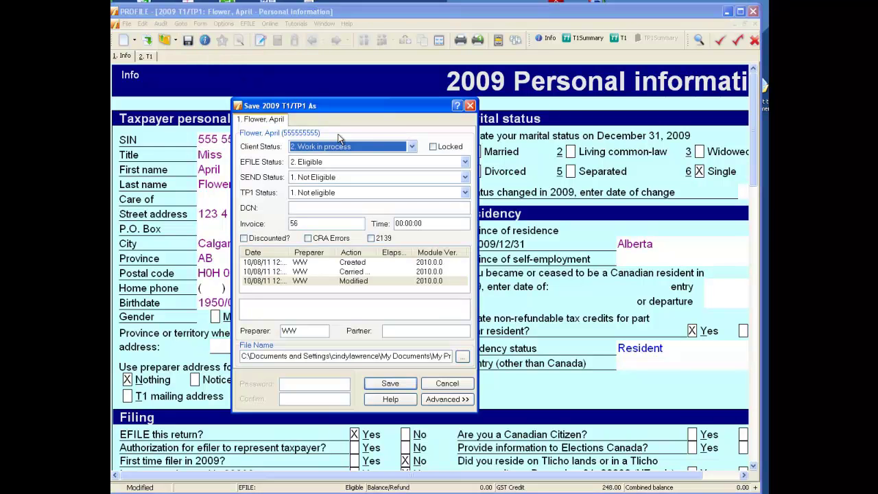
left_click(396, 388)
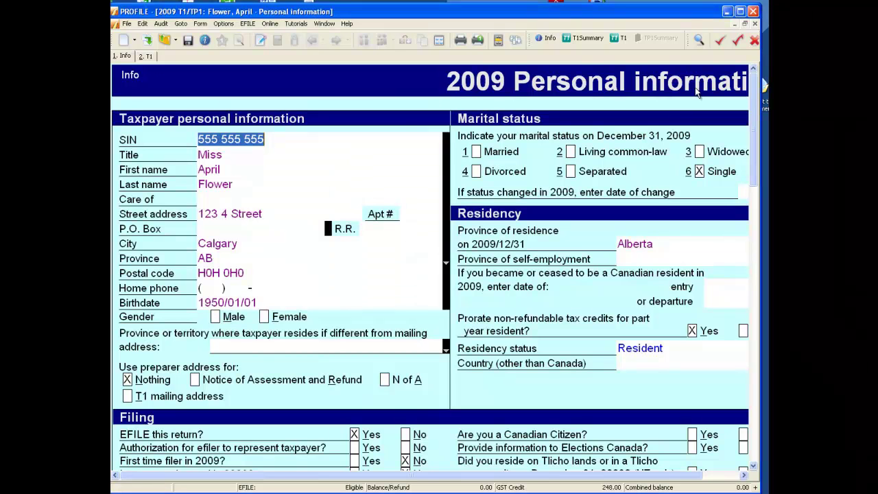
left_click(754, 24)
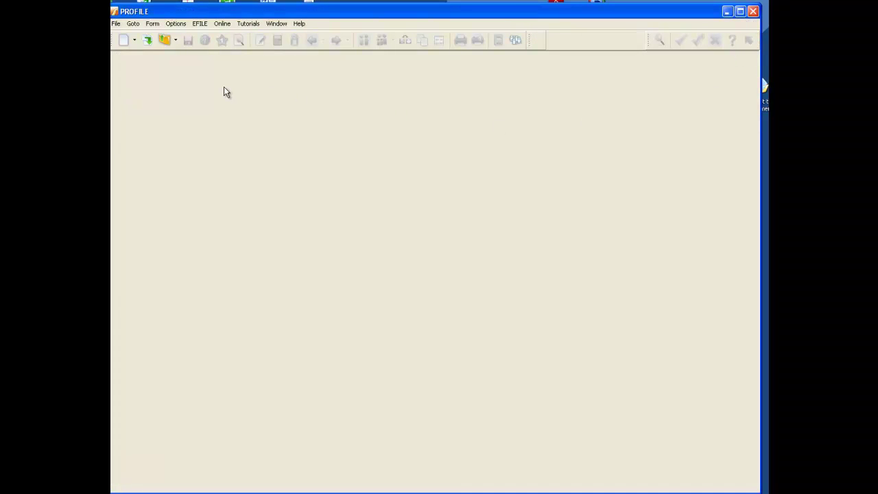
Filter the carry-forward list to 2008 ProFile T1 (*.08T) files matching mar*.*
left_click(146, 41)
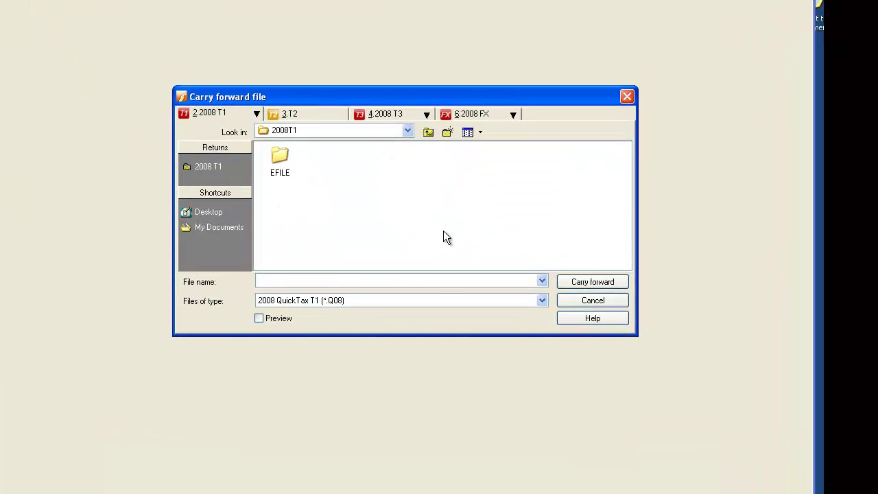
left_click(542, 305)
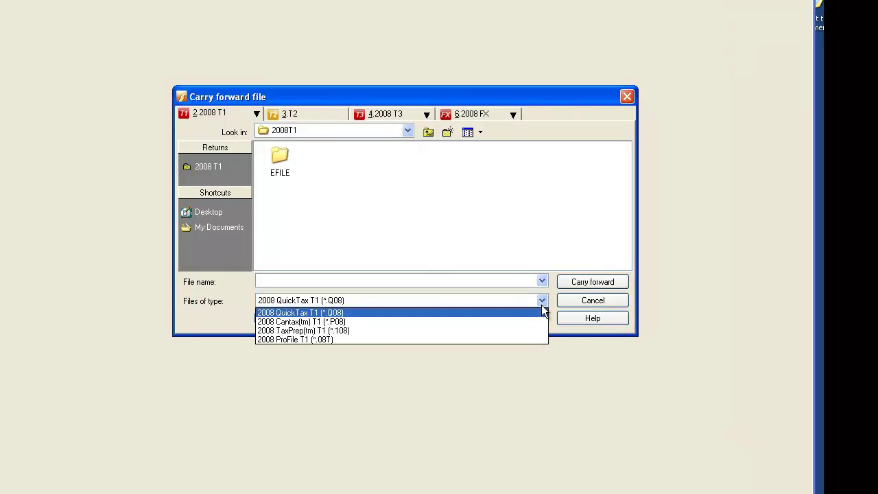
left_click(443, 340)
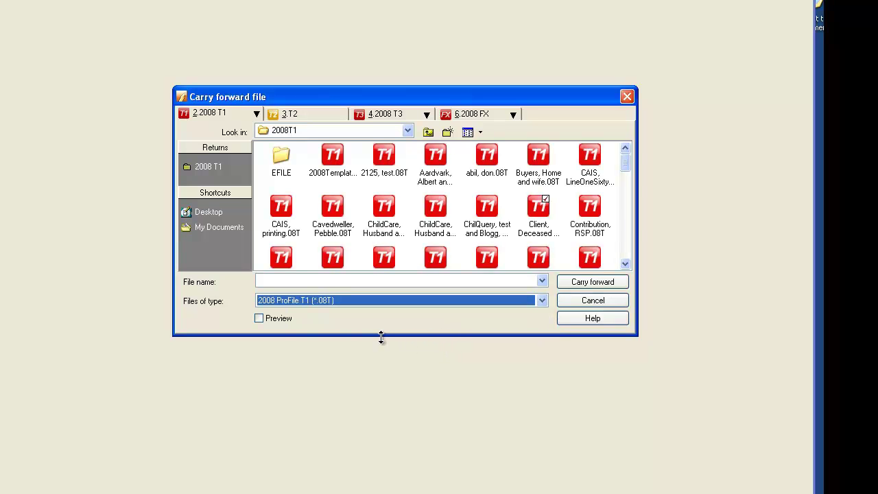
left_click(305, 279)
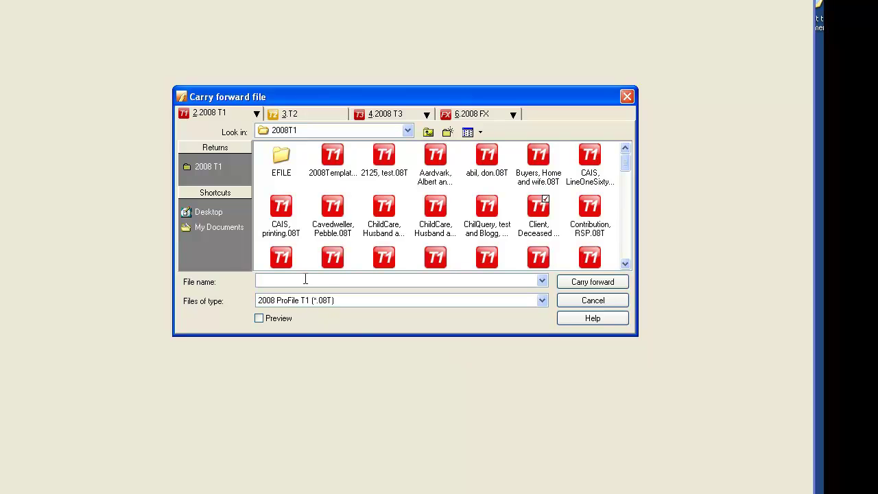
type("mar*.*")
left_click(562, 281)
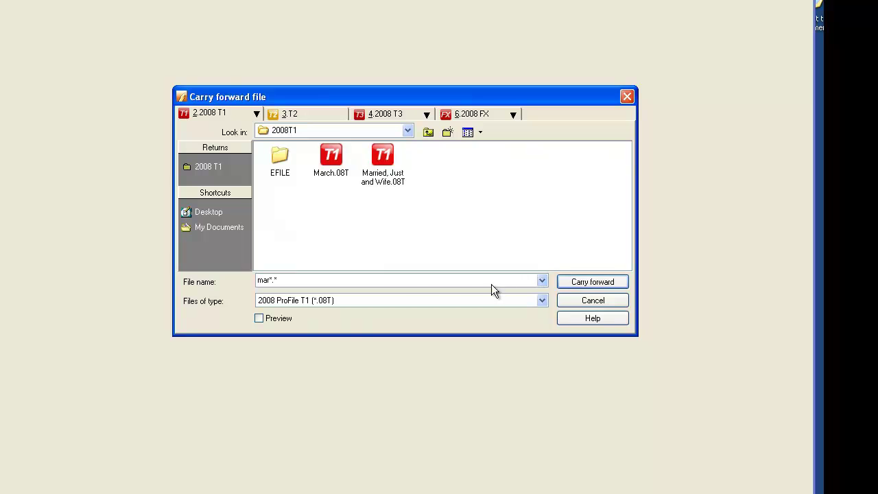
Carry the couple's 2008 .08T return into 2009, save it via File > Save, and close it
double_click(375, 160)
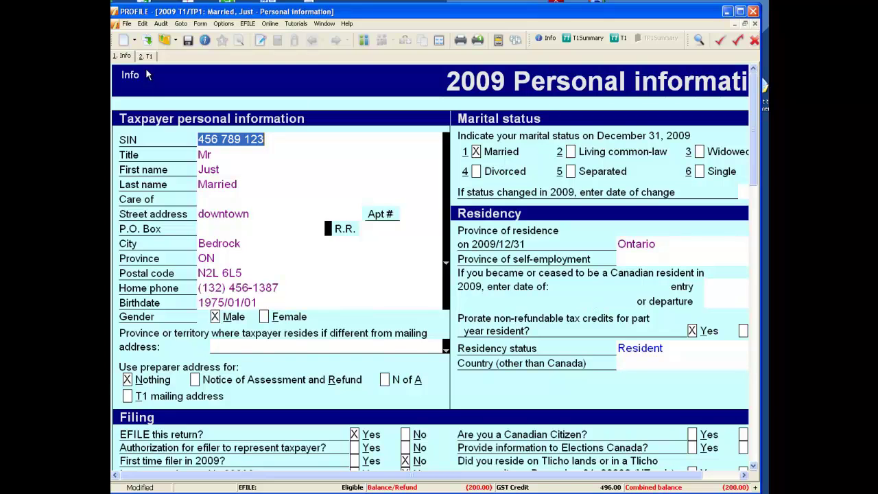
left_click(128, 25)
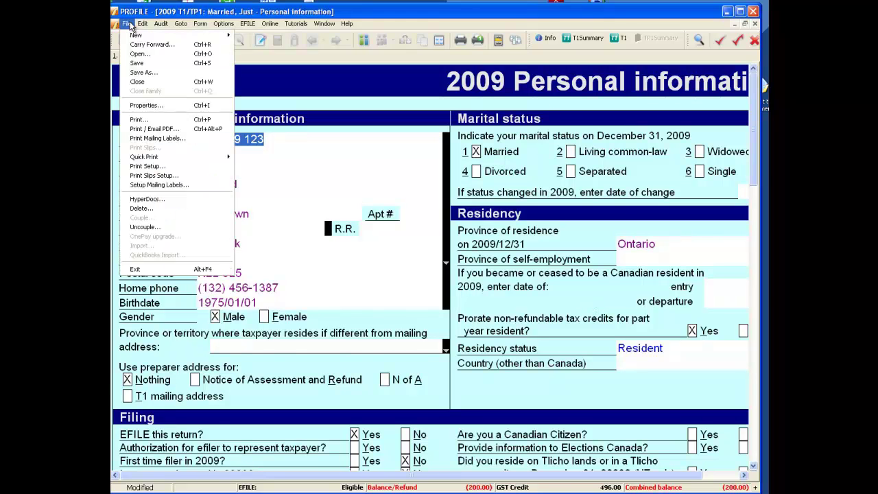
left_click(135, 63)
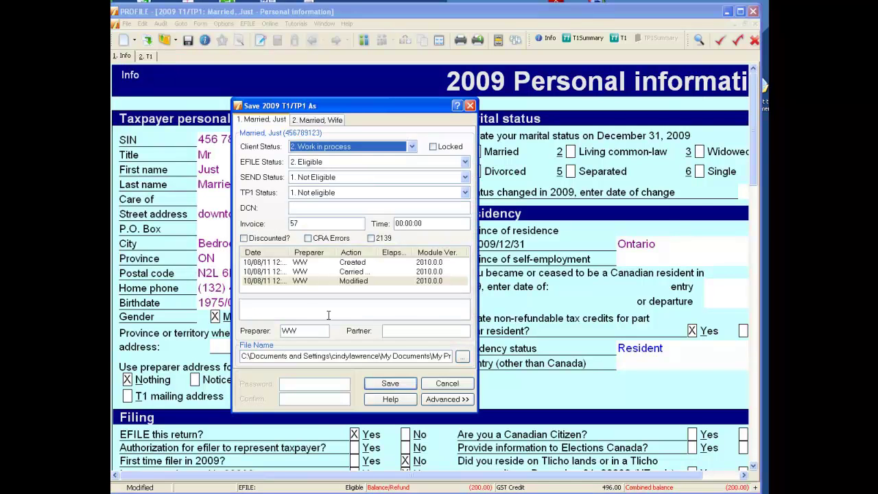
left_click(396, 385)
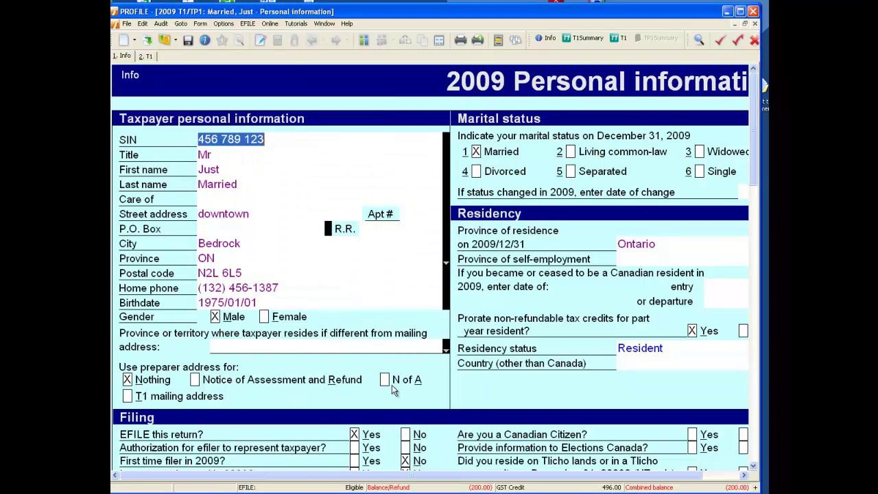
left_click(754, 24)
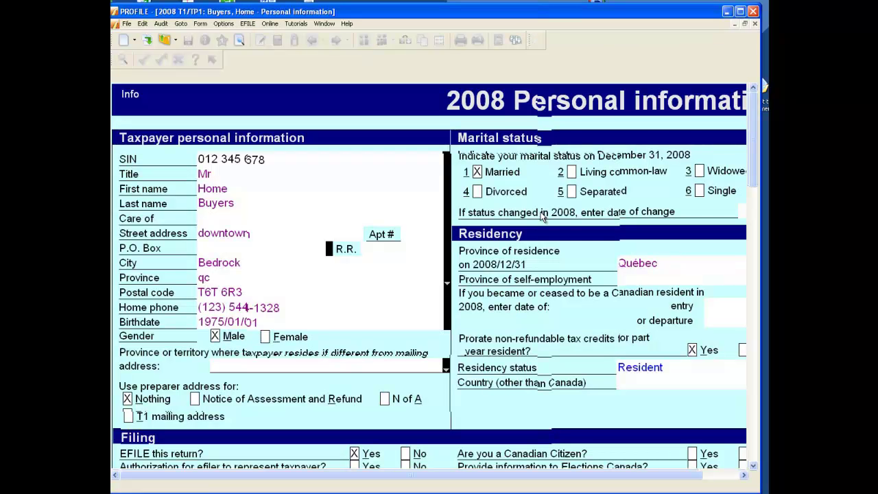
Carry the open 2008 return forward using the Province field's right-click Carry forward command
key("Tab")
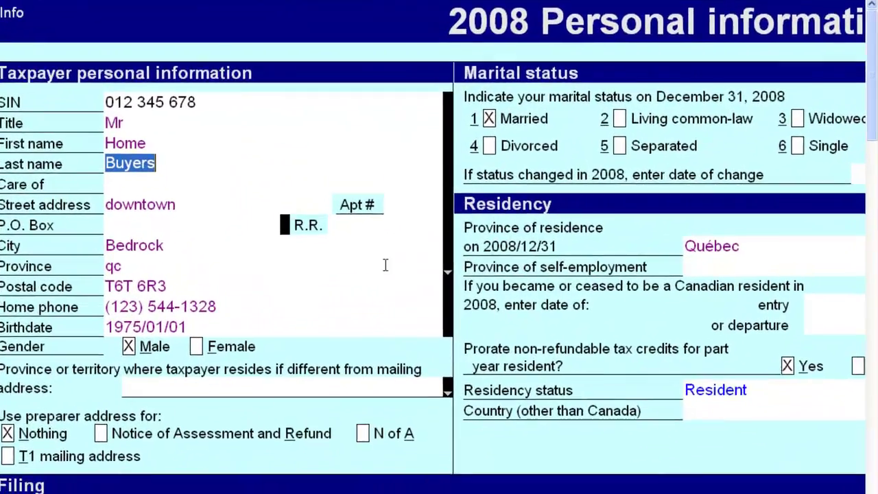
left_click(386, 285)
right_click(388, 284)
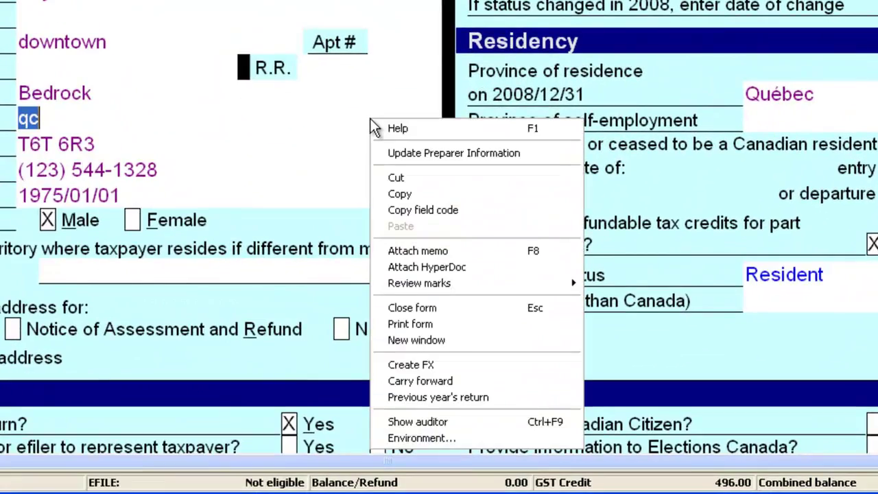
left_click(456, 381)
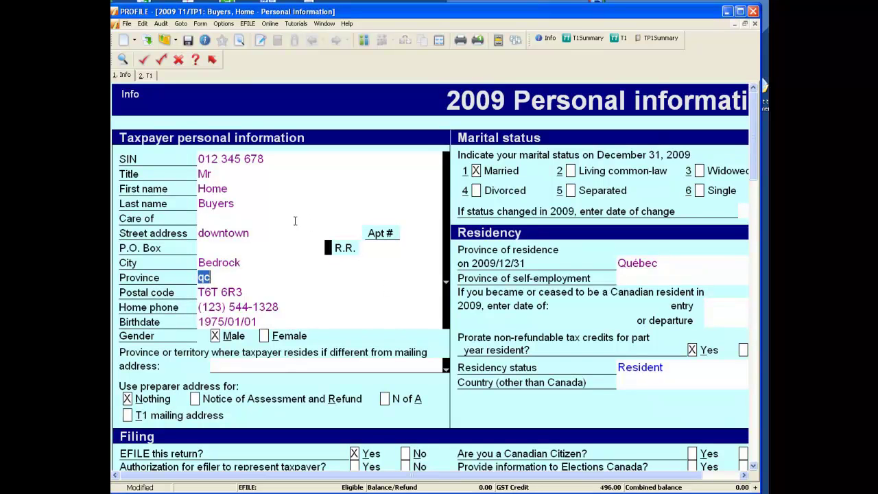
Save the new 2009 return from the Save 2009 T1/TP1 As dialog, then close it via File > Close
left_click(125, 24)
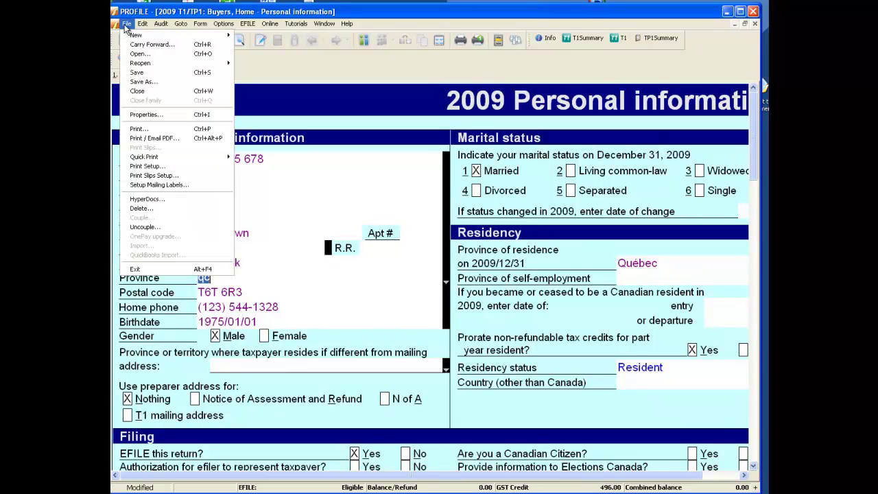
left_click(132, 80)
left_click(379, 386)
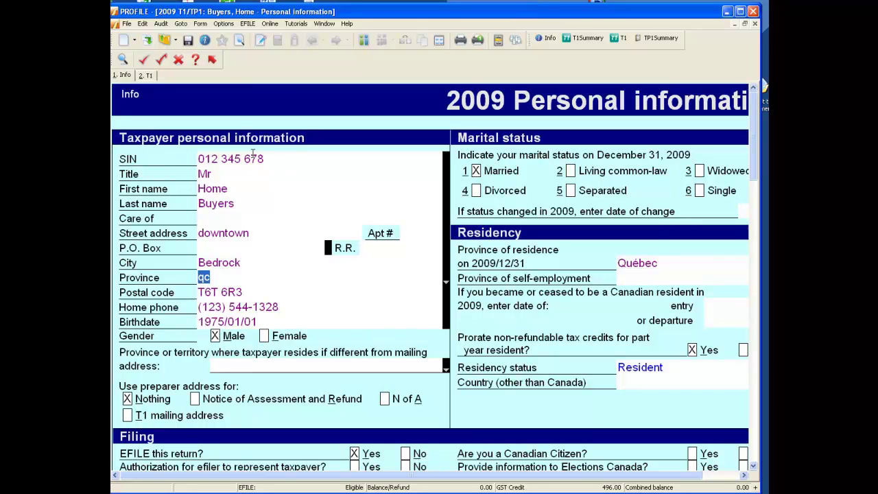
left_click(126, 24)
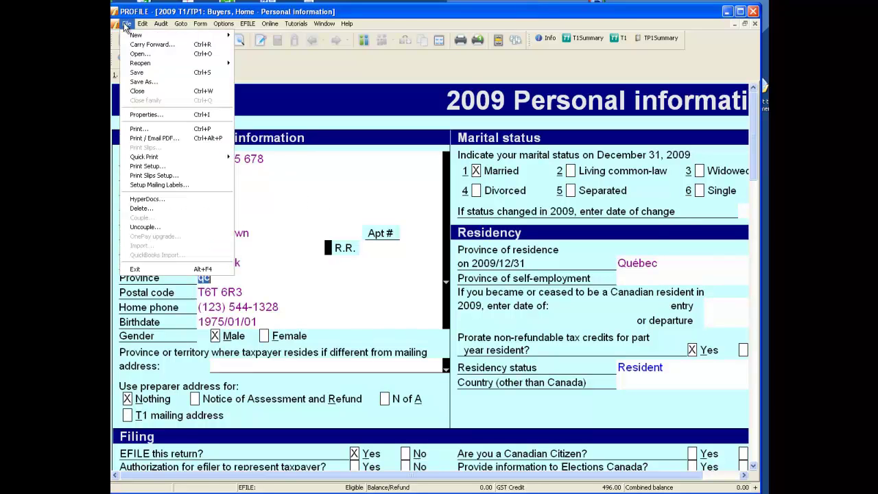
left_click(137, 91)
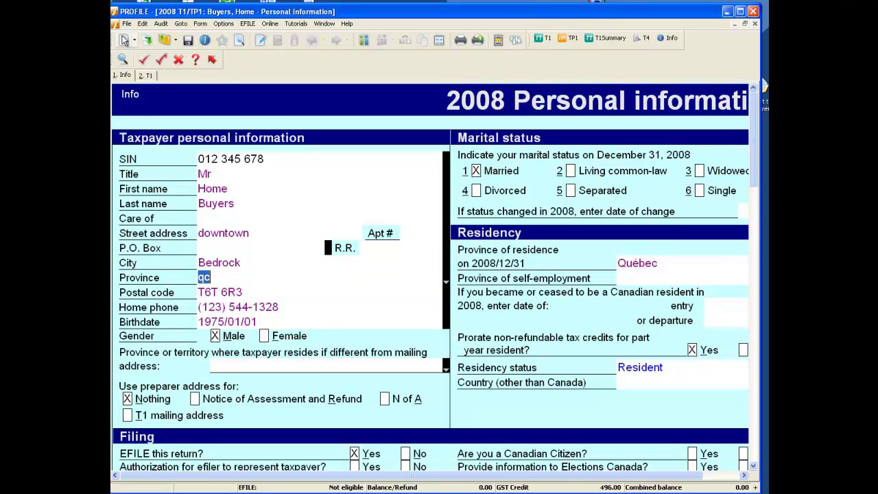
left_click(126, 25)
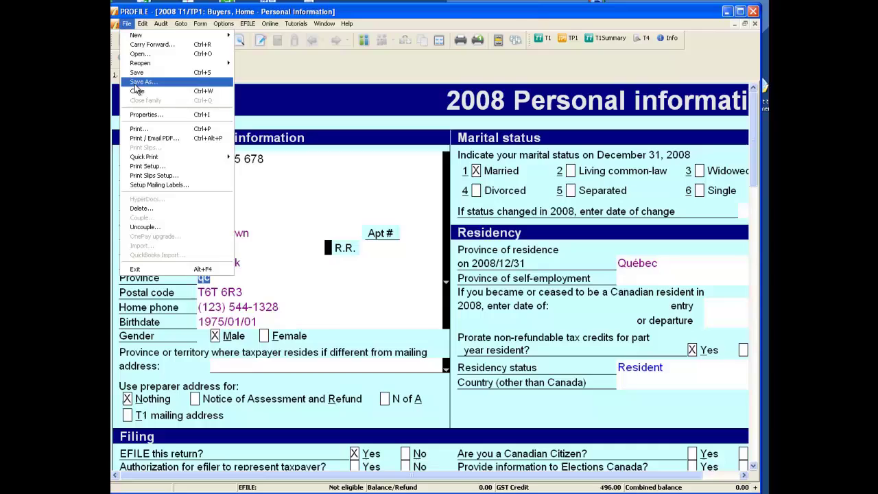